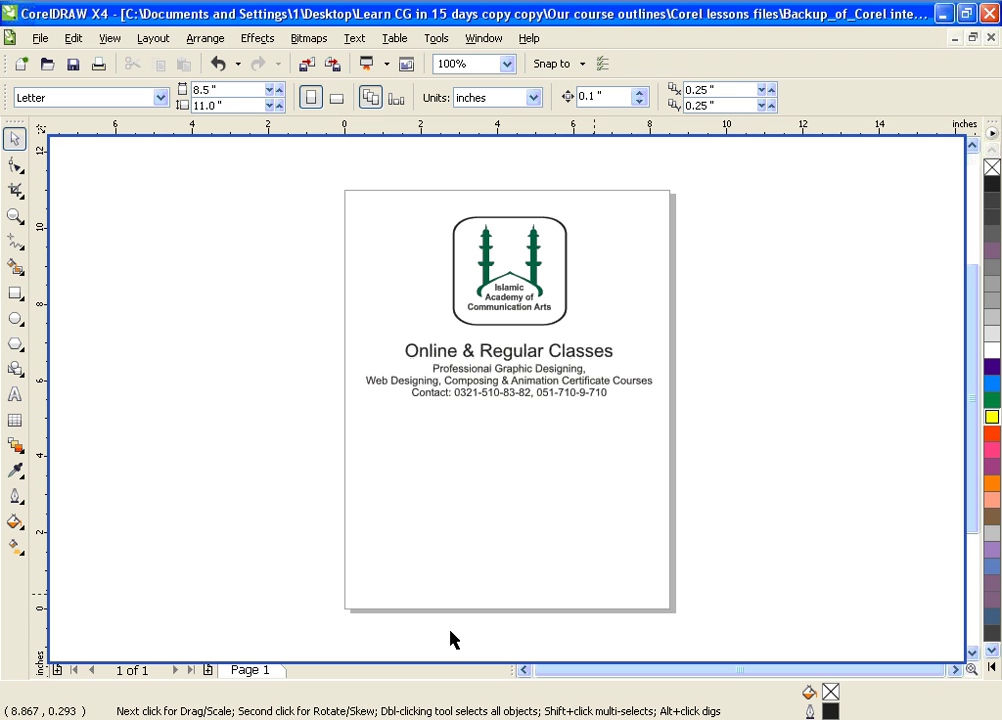
- Draw two circles side by side near the page's lower edge, the second about 1.59 inches across
left_click(16, 319)
left_click_drag(441, 532, 467, 556)
mouse_move(484, 512)
left_mouse_down()
mouse_move(520, 552)
mouse_move(541, 554)
mouse_move(544, 570)
left_mouse_up()
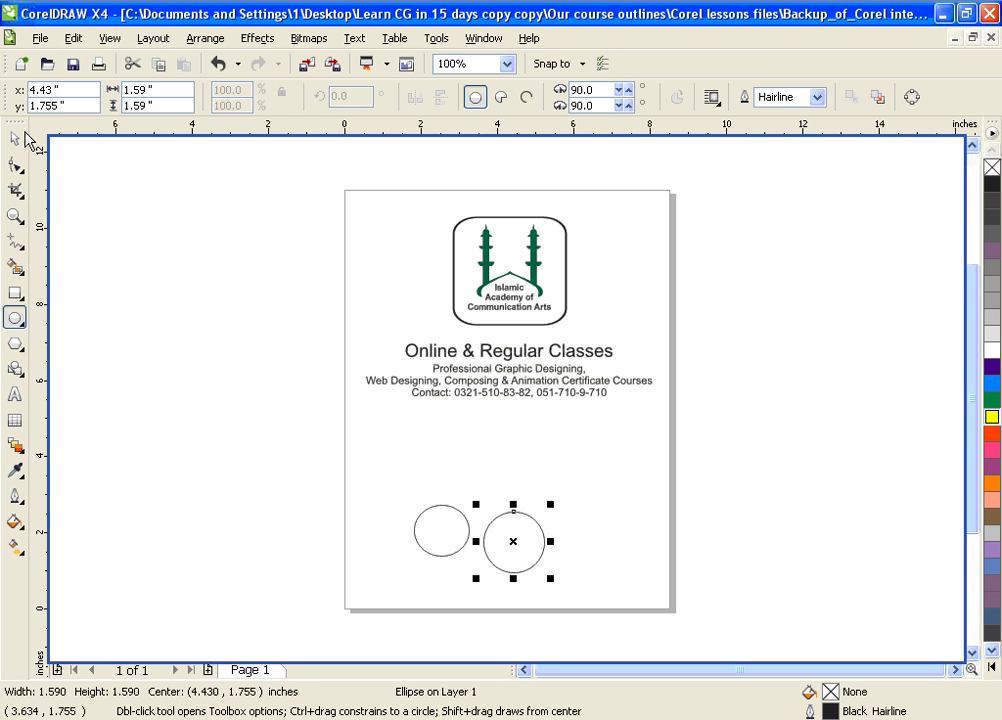
- Combine the two circles into a single curve and break it apart again
key("space")
left_click_drag(380, 481, 600, 610)
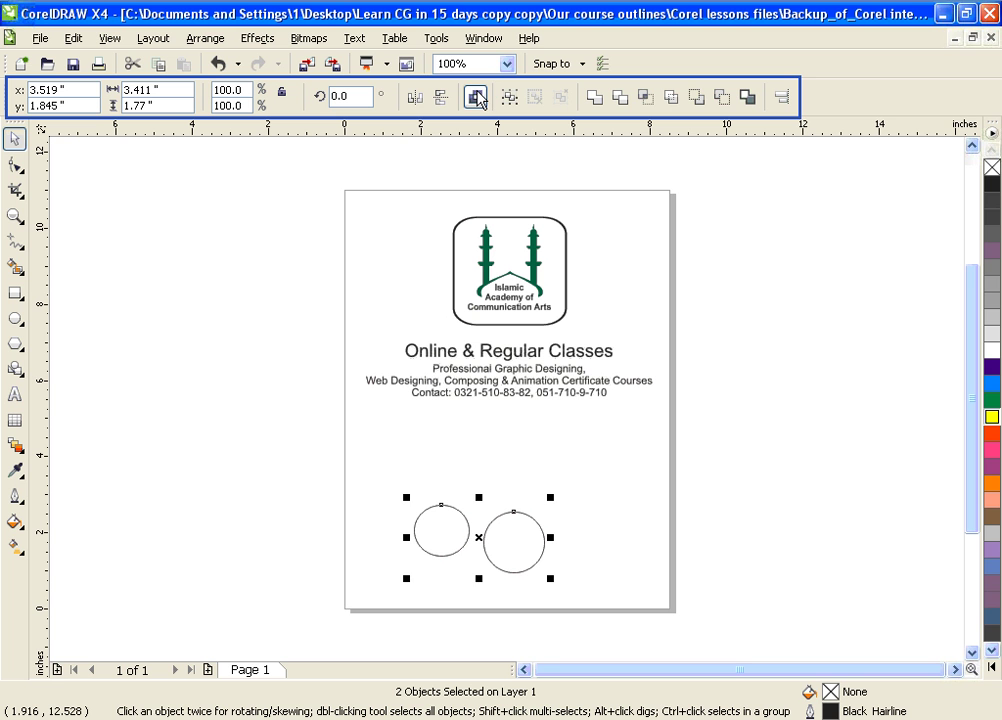
left_click(477, 97)
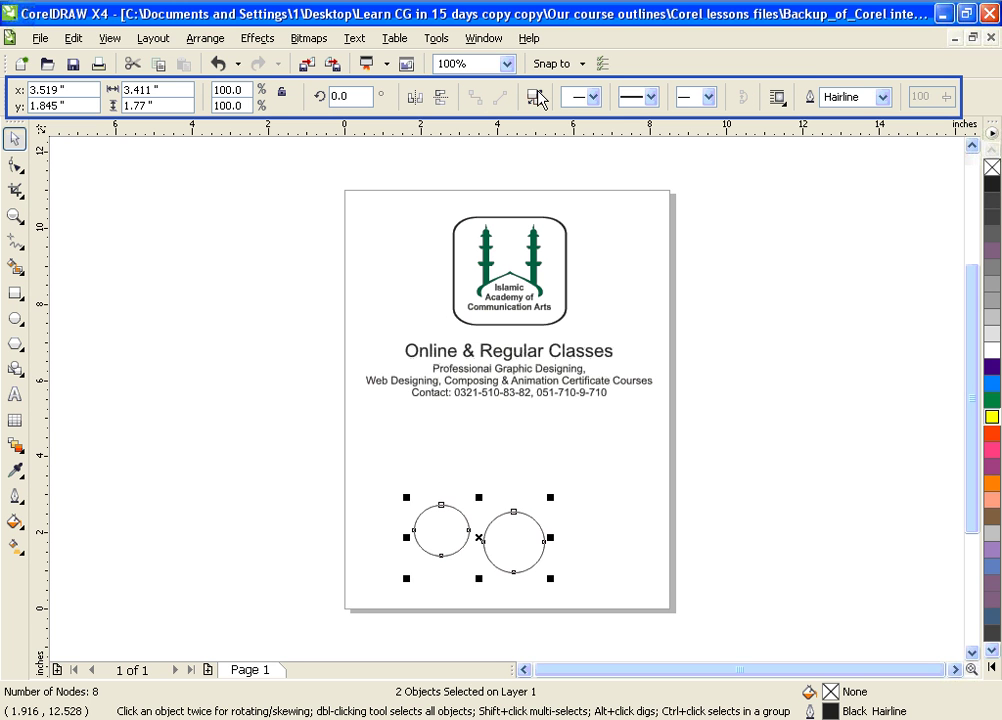
left_click(537, 97)
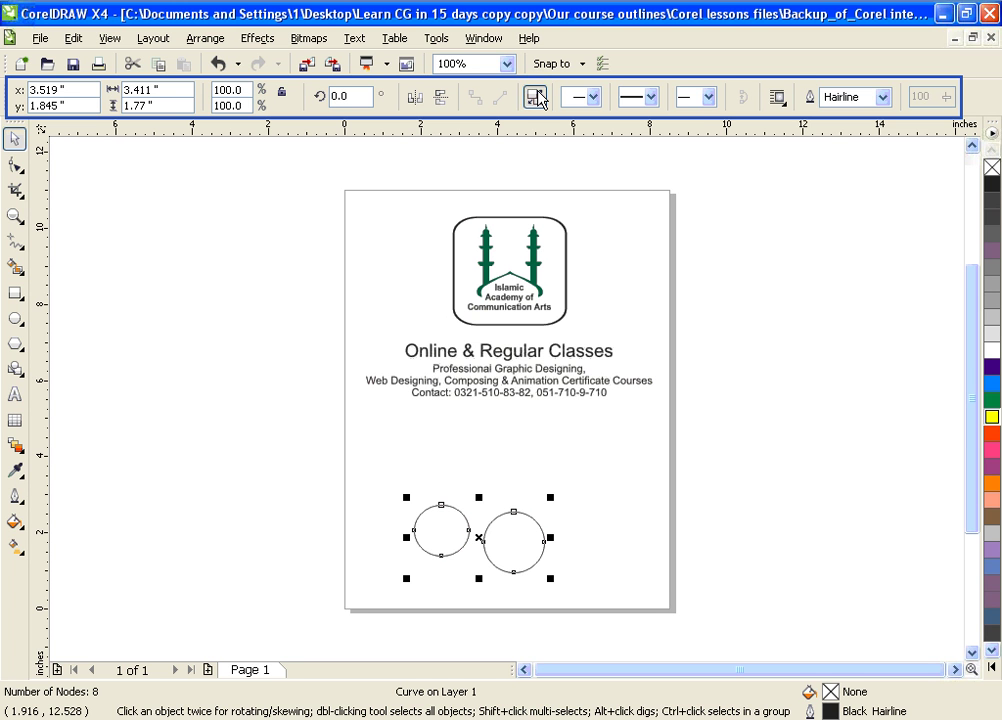
left_click(537, 97)
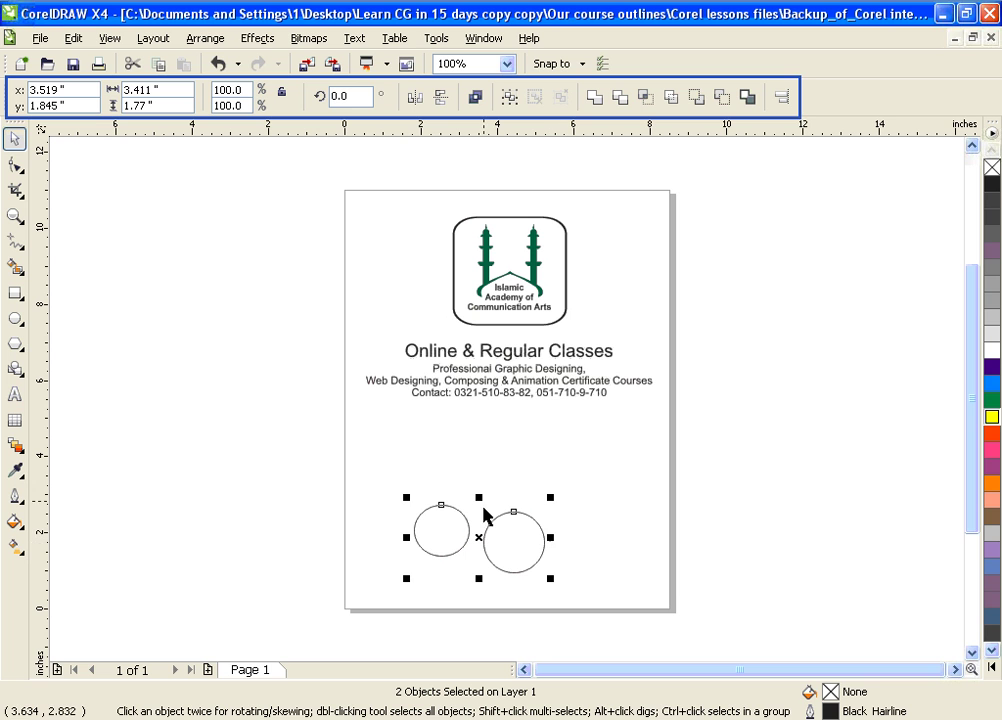
- Switch to CorelDRAW 9, combine the green and orange flower shapes into one curve, and break it apart
key("alt+Tab")
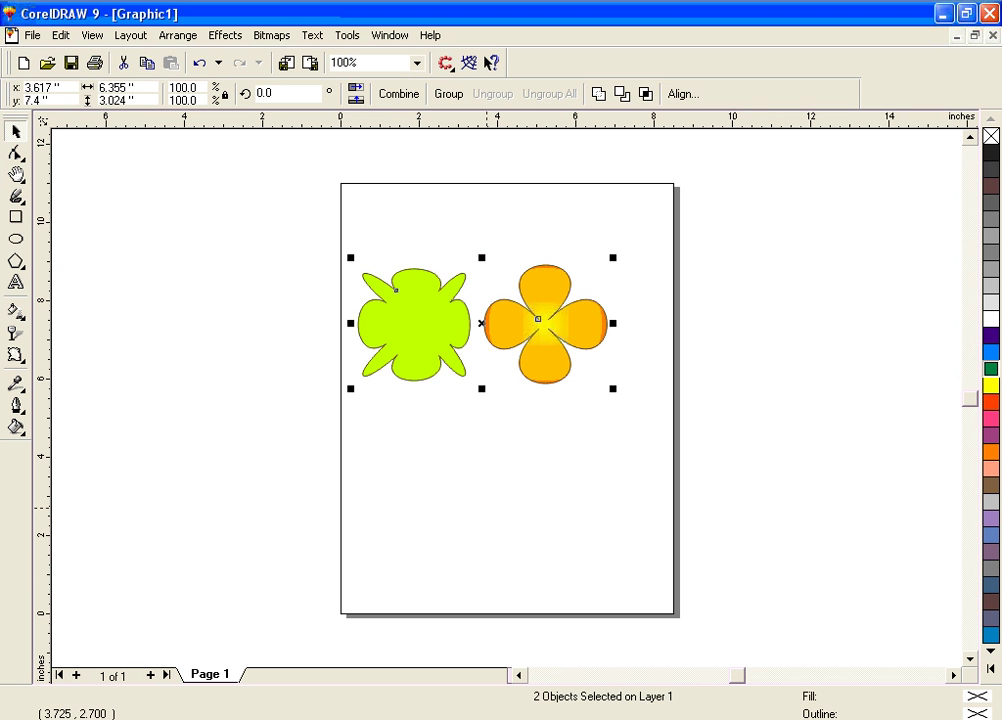
left_click(499, 463)
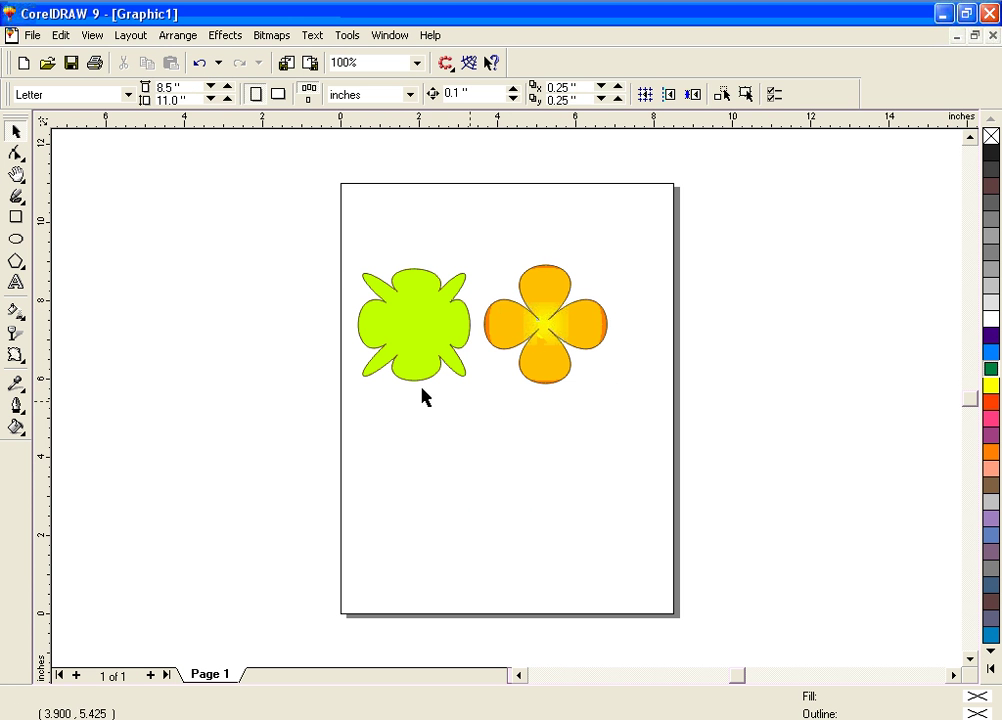
left_click_drag(291, 231, 668, 437)
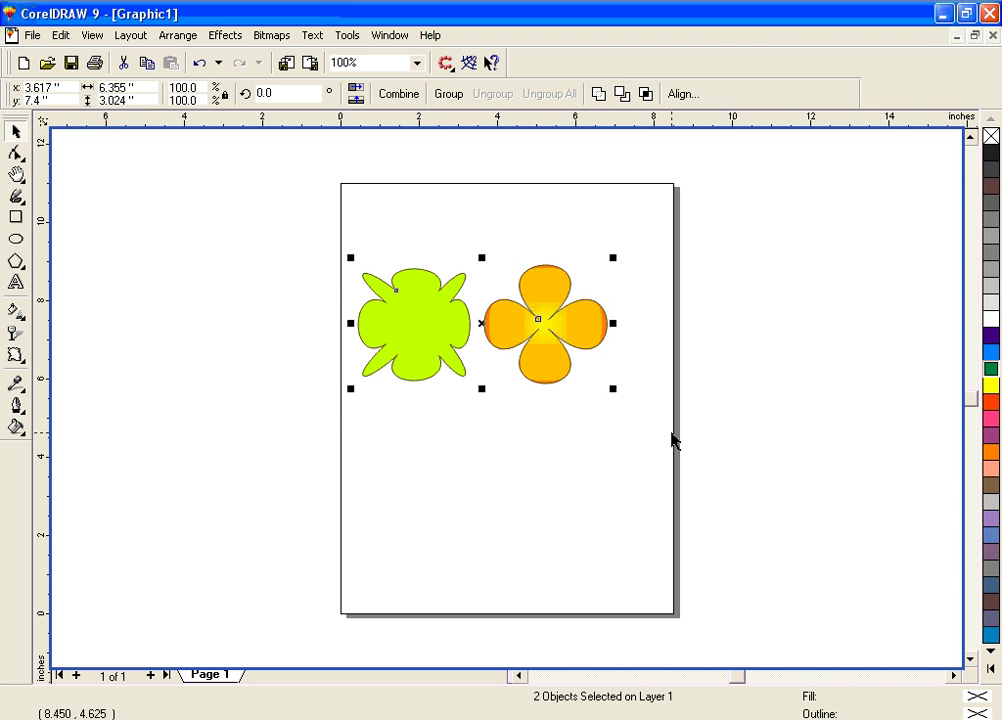
left_click(398, 94)
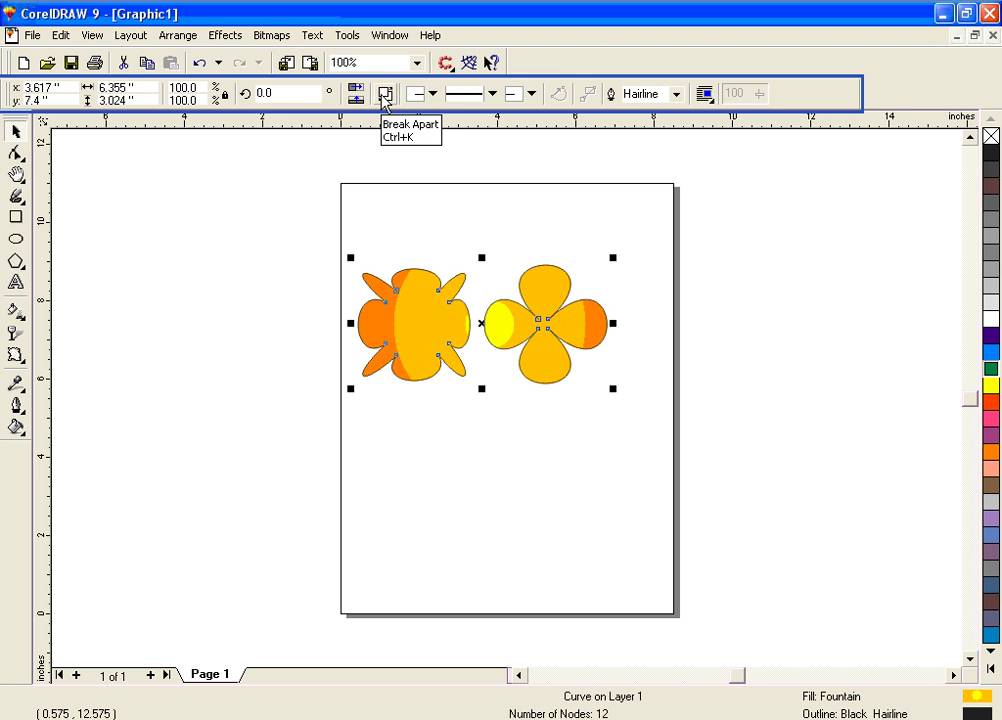
left_click(385, 95)
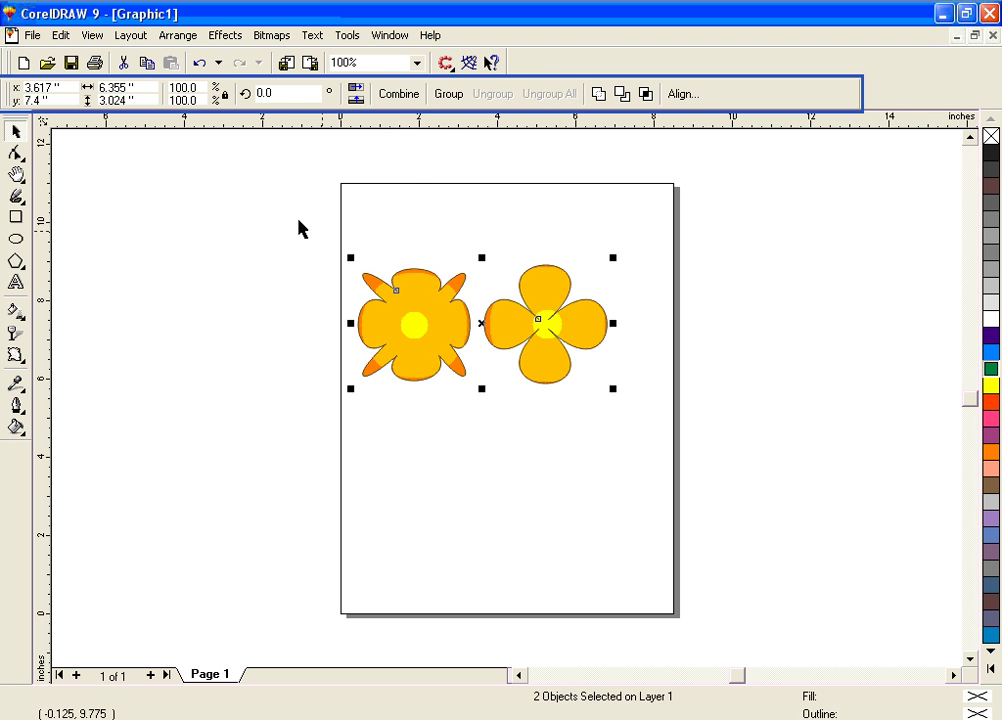
- Group the two flower shapes and ungroup them again
left_click(448, 94)
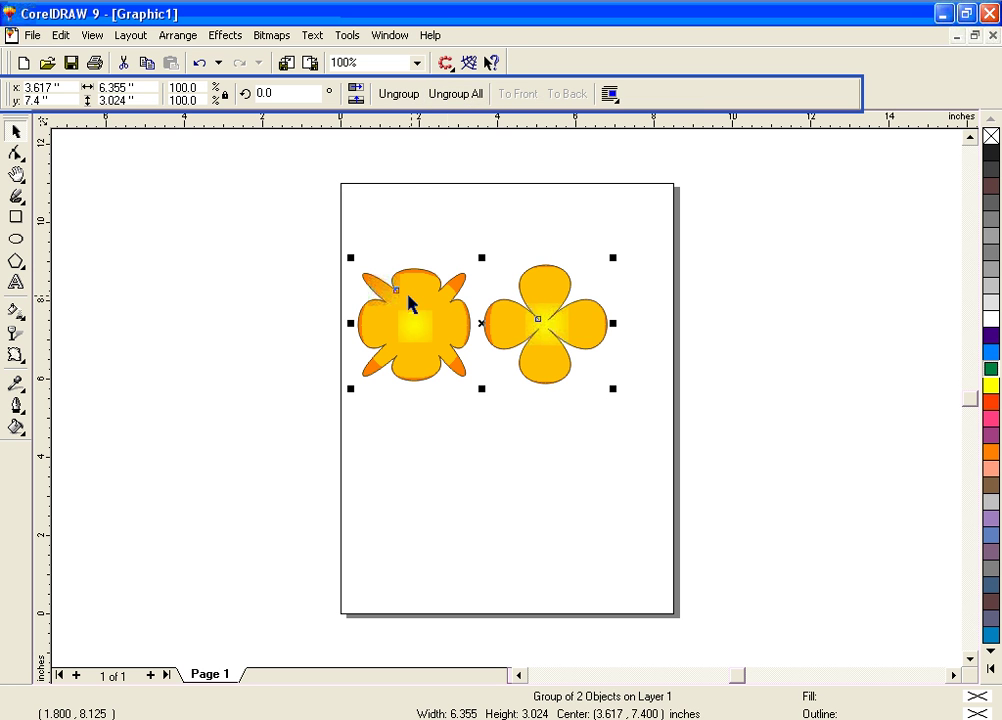
key("ctrl+u")
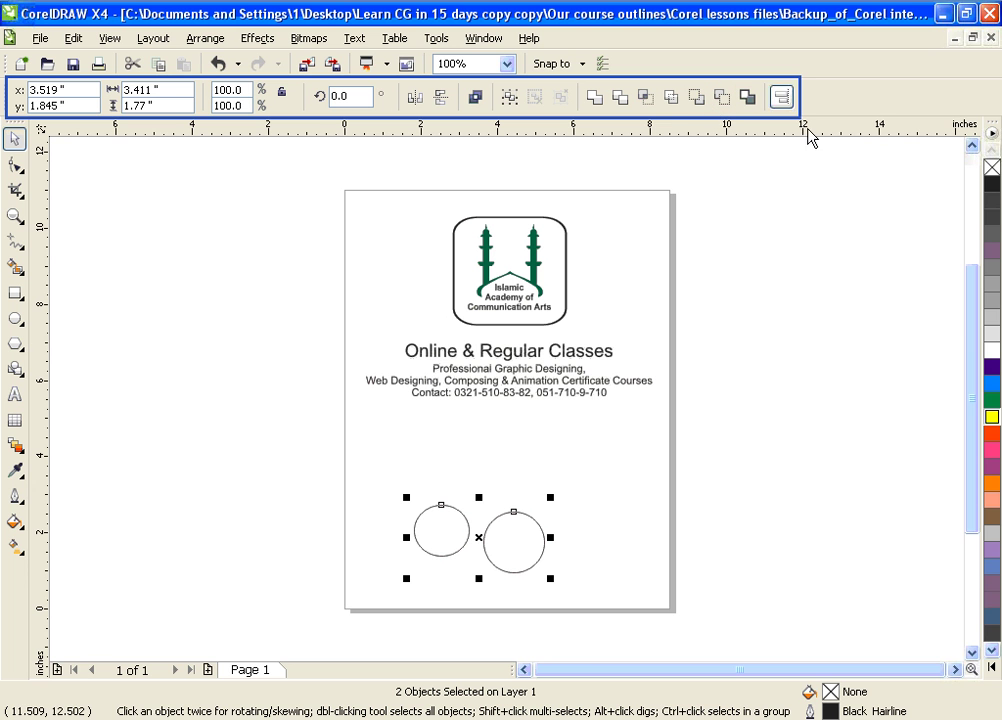
- Delete both circles below the contact text in the CorelDRAW X4 document
left_click_drag(350, 476, 662, 626)
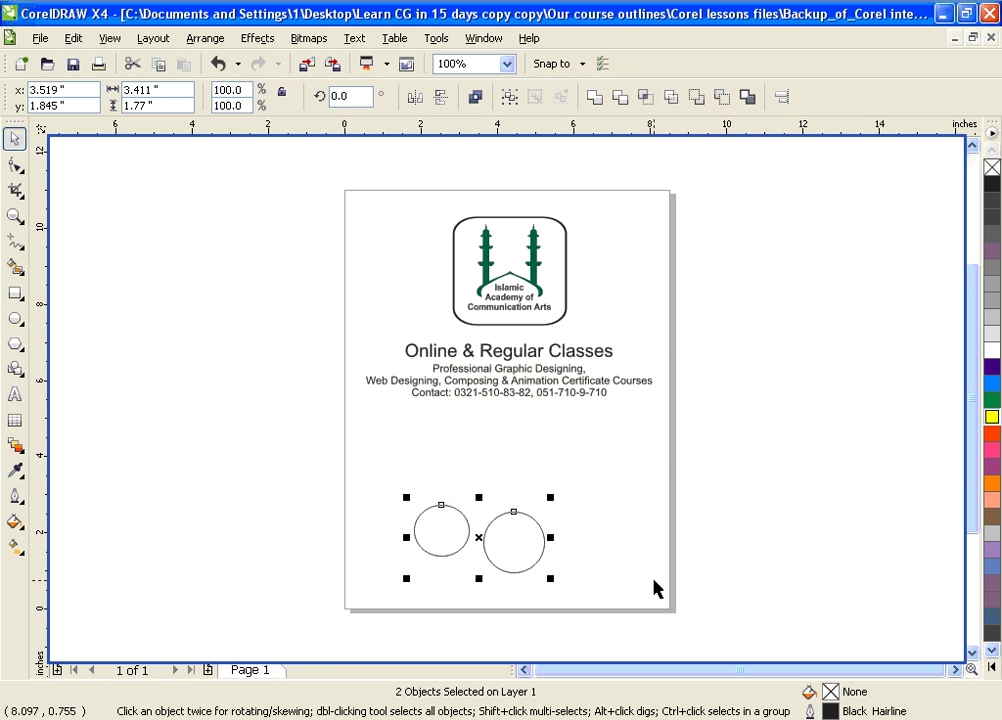
key("Delete")
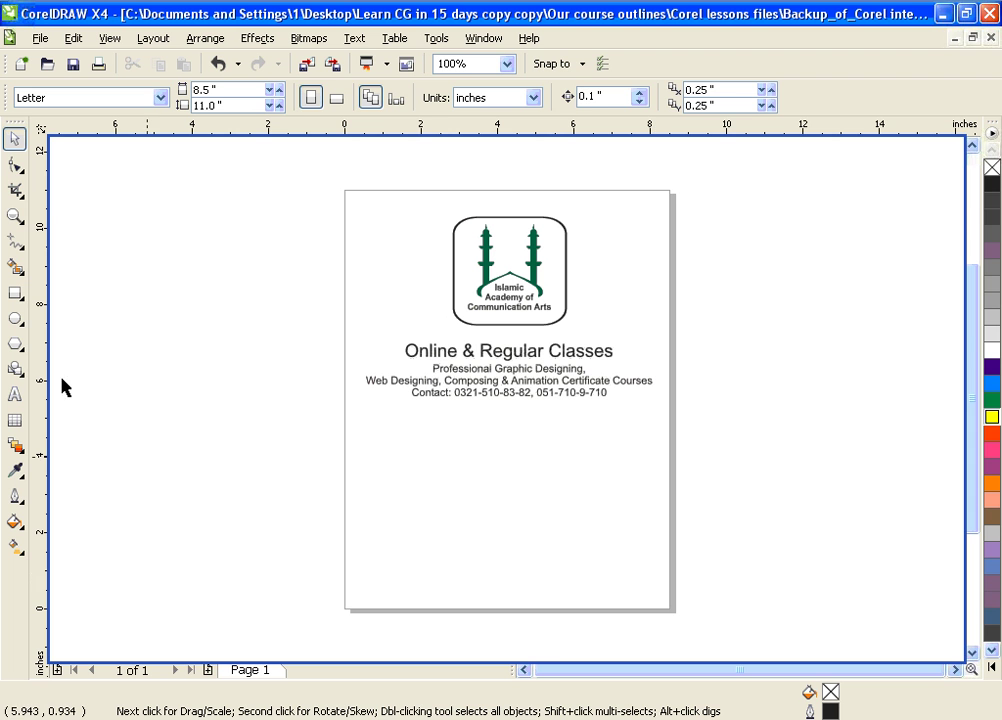
- Draw a six-sided polygon about 2.58 by 2.98 inches and position it below the contact text, centred at about X 4.15, Y 2.55 inches
left_click(17, 320)
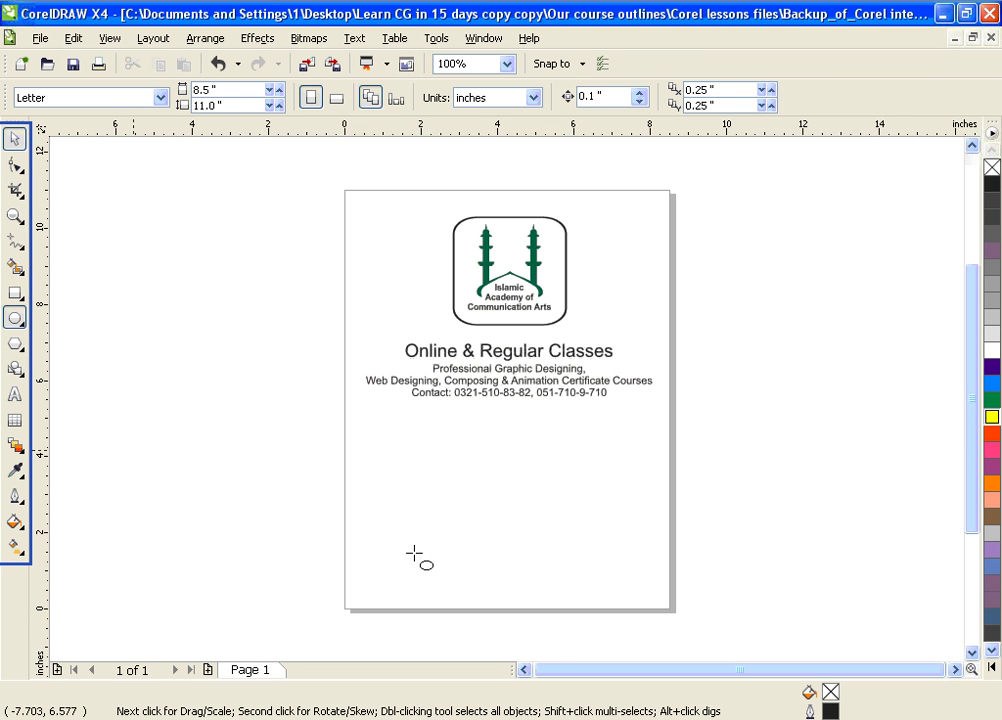
left_click(17, 345)
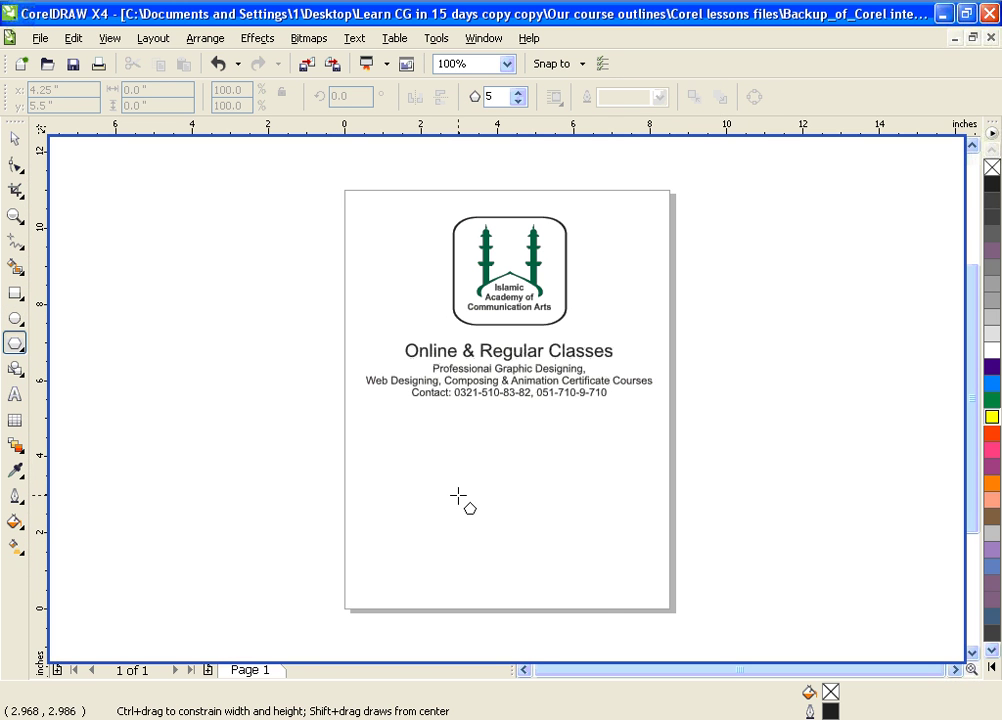
left_click_drag(457, 496, 571, 589)
left_click(518, 92)
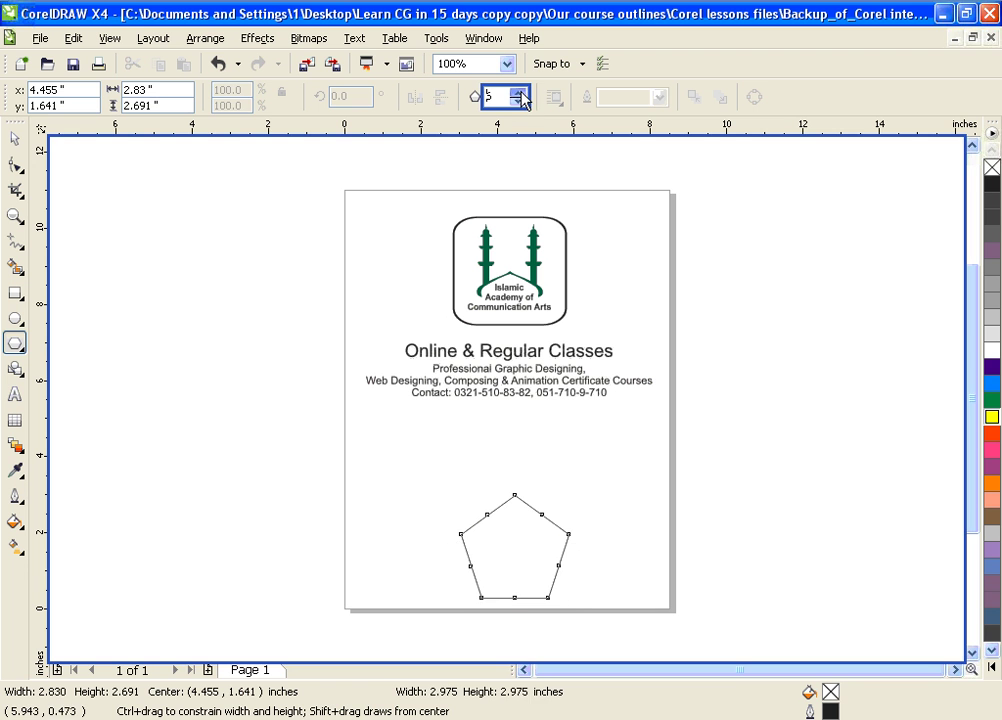
left_click_drag(513, 551, 494, 407)
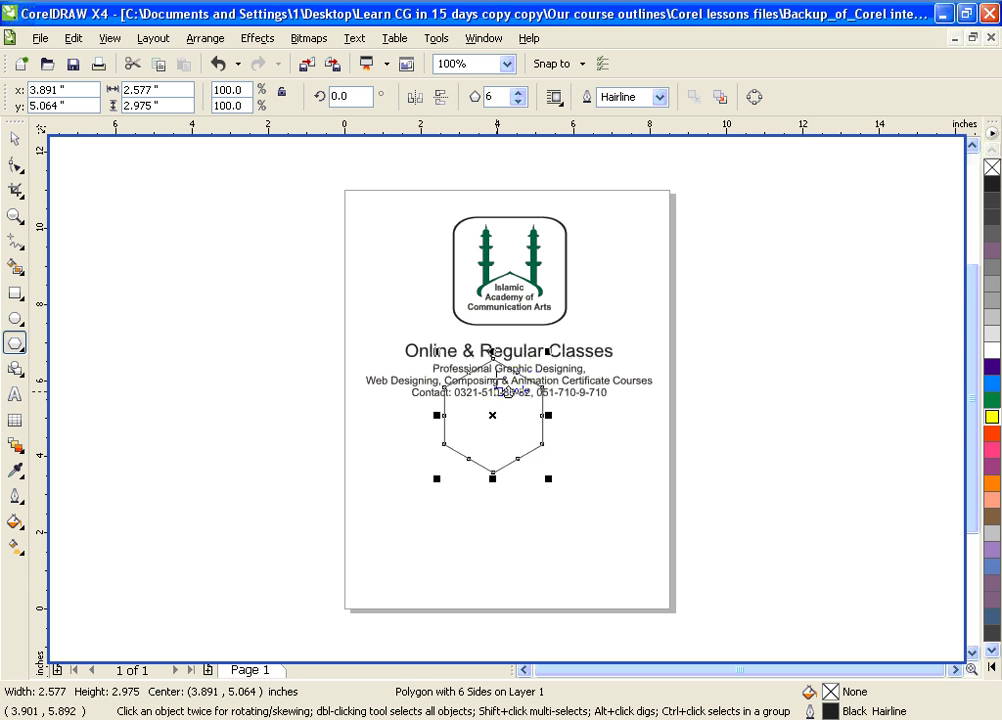
left_click_drag(492, 420, 504, 512)
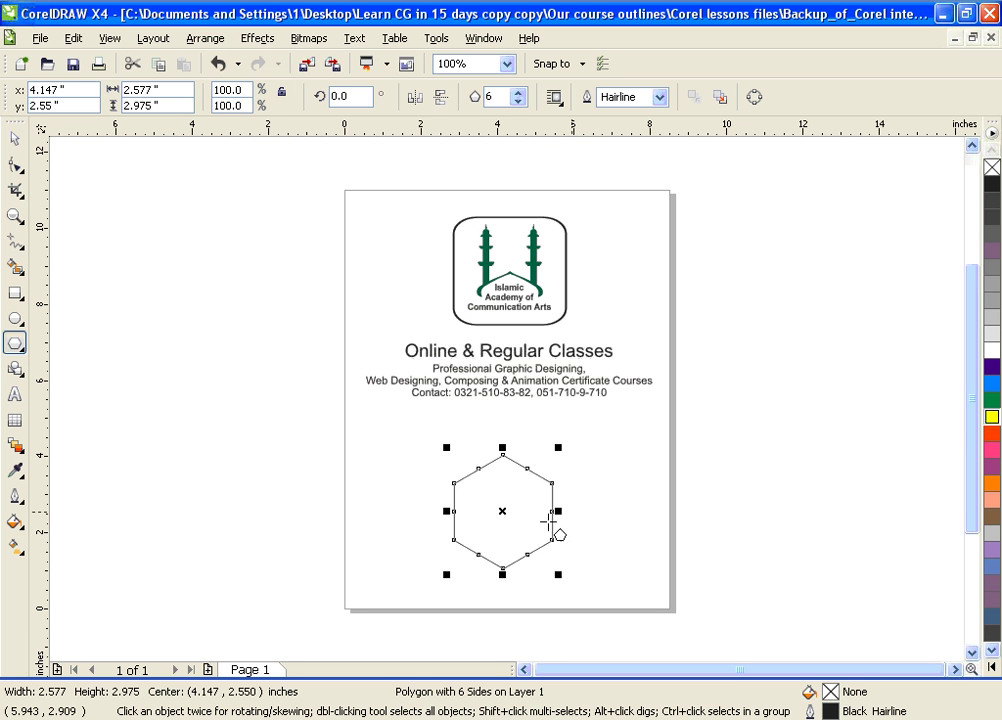
double_click(835, 698)
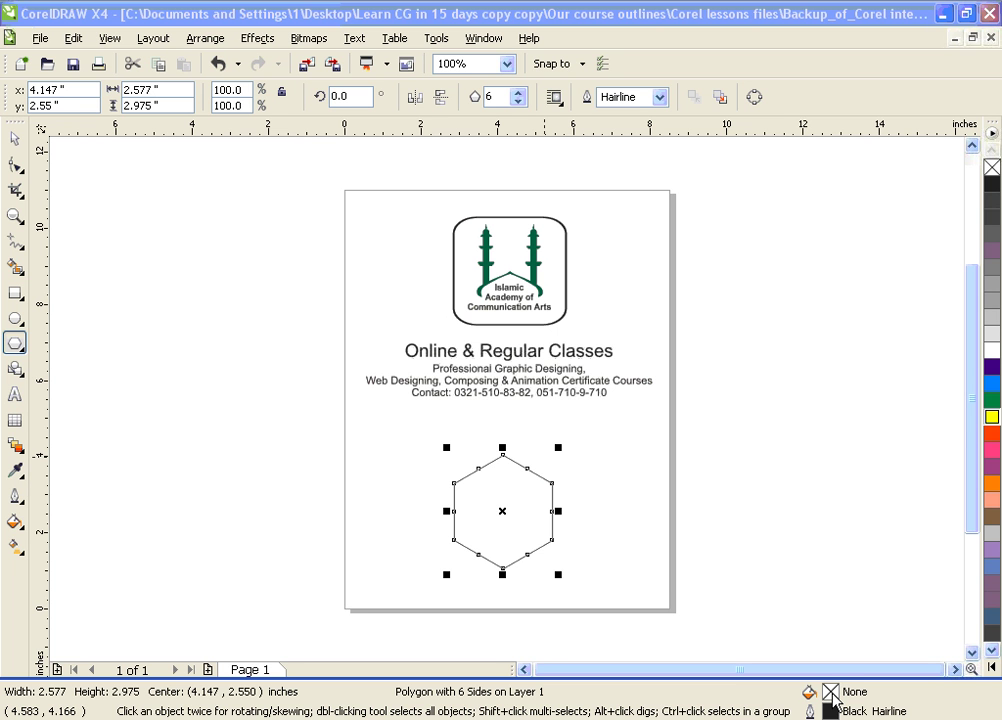
left_click(835, 698)
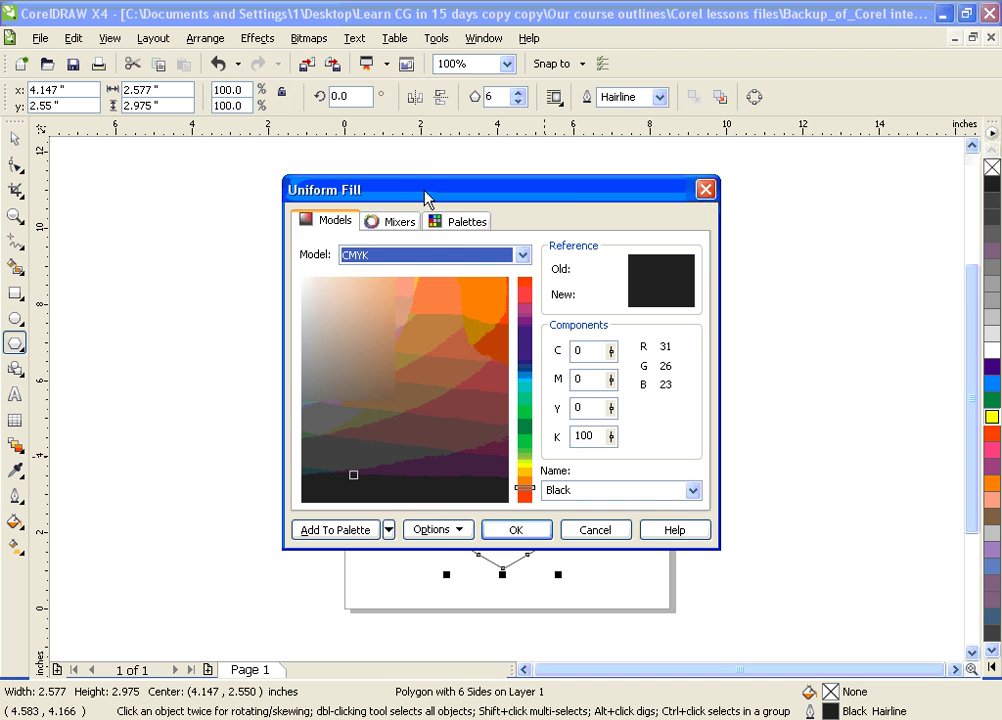
mouse_move(425, 197)
left_mouse_down()
mouse_move(615, 197)
mouse_move(756, 157)
mouse_move(697, 120)
mouse_move(432, 22)
mouse_move(365, 32)
left_mouse_up()
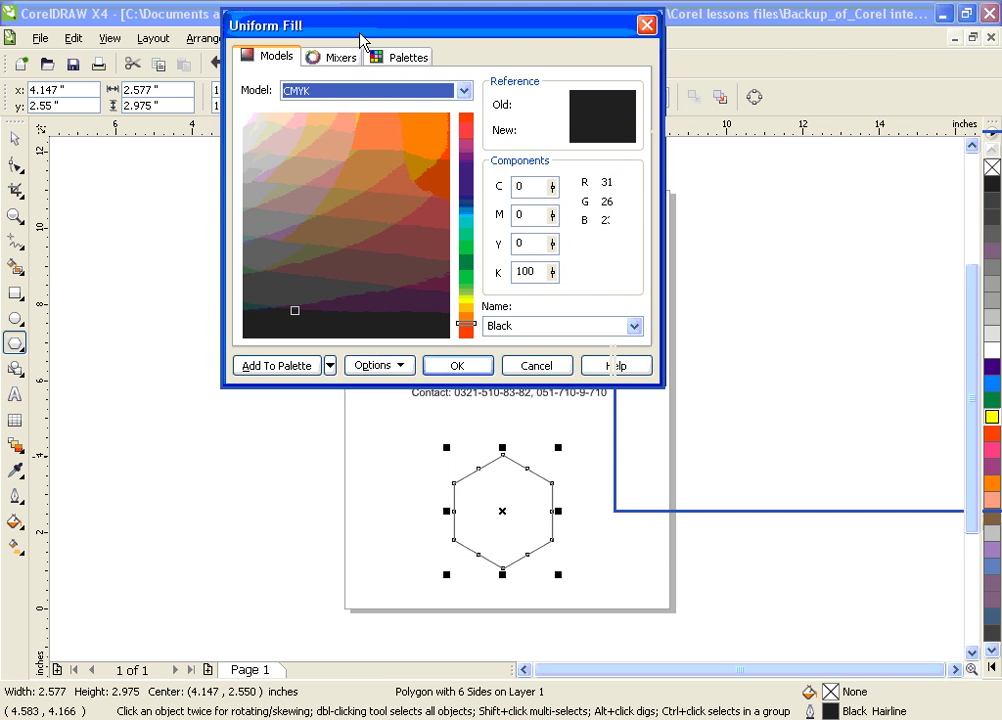
left_click(430, 247)
left_click(463, 252)
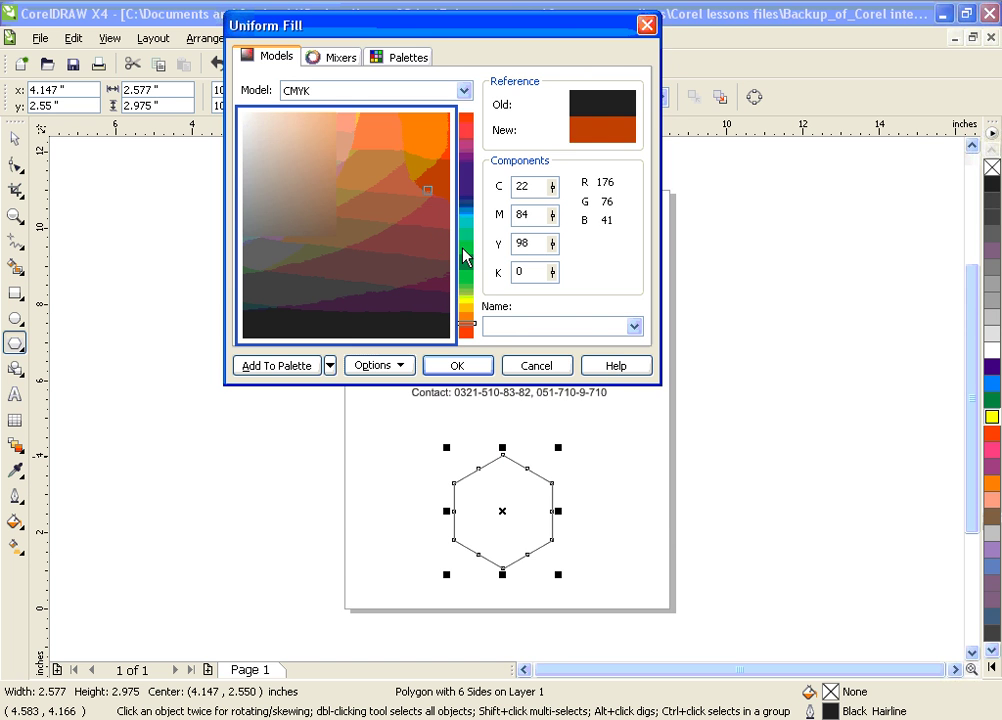
left_click(537, 365)
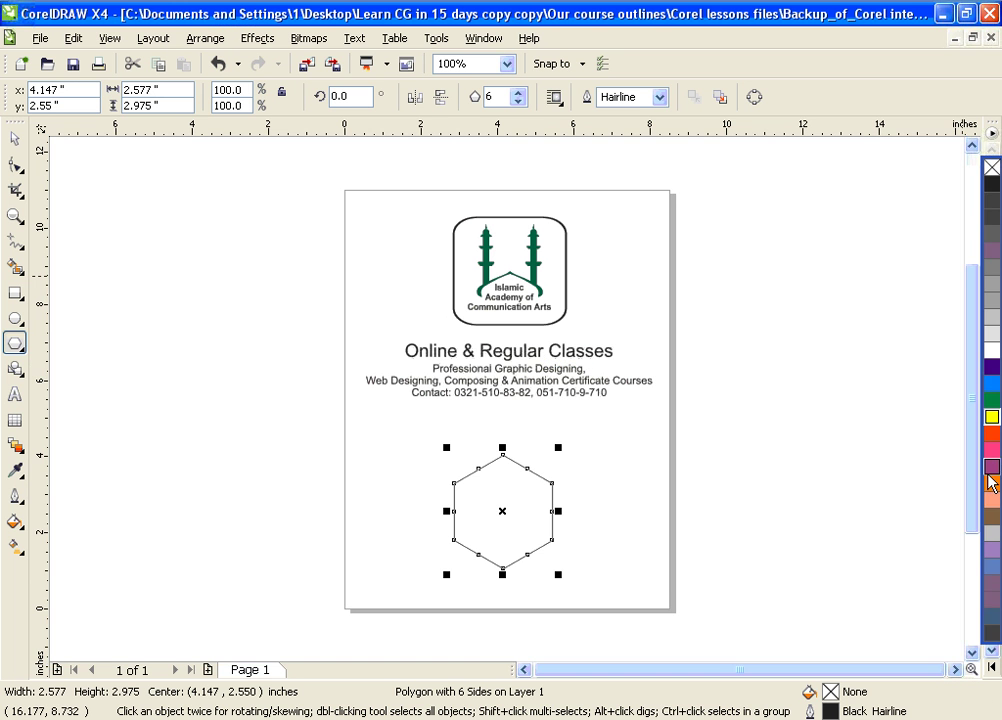
- Fill the hexagon with red and give it a green outline 8 pt wide
left_click(993, 436)
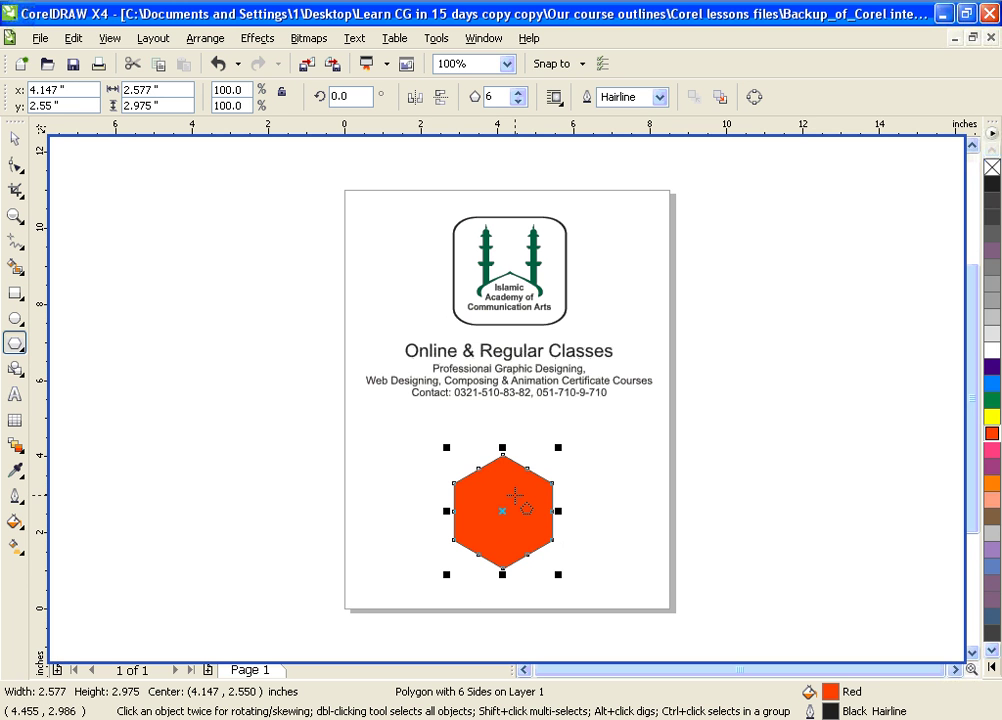
right_click(992, 402)
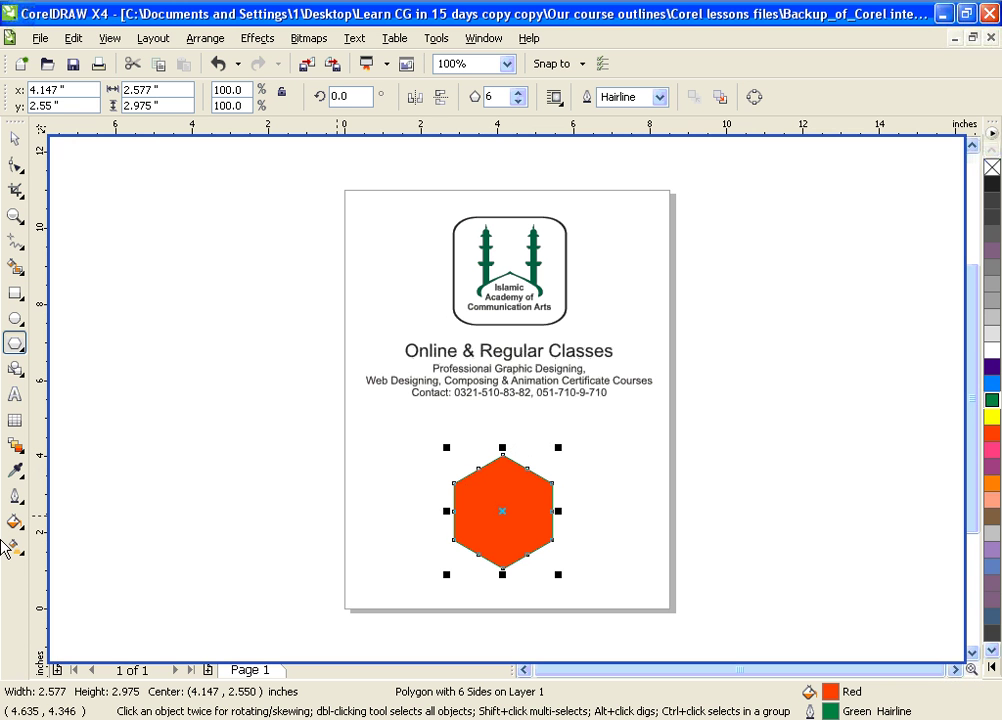
left_click(13, 496)
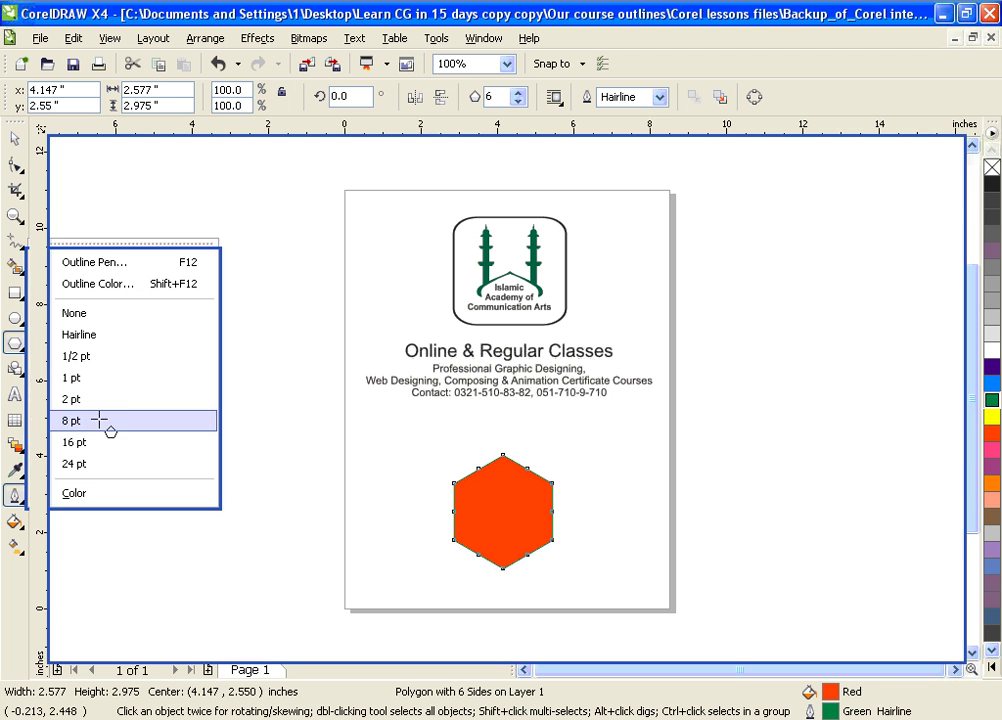
left_click(101, 421)
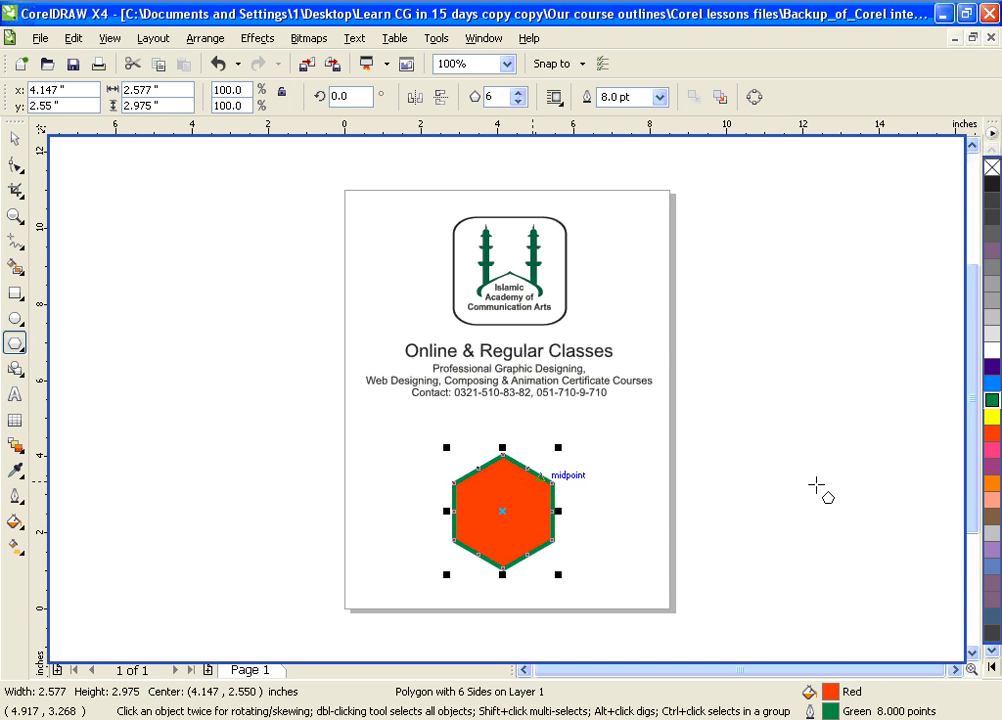
- Fill the hexagon with yellow after trying magenta, and mix in a touch of green to reach C:10 M:0 Y:100 K:0
left_click(993, 451)
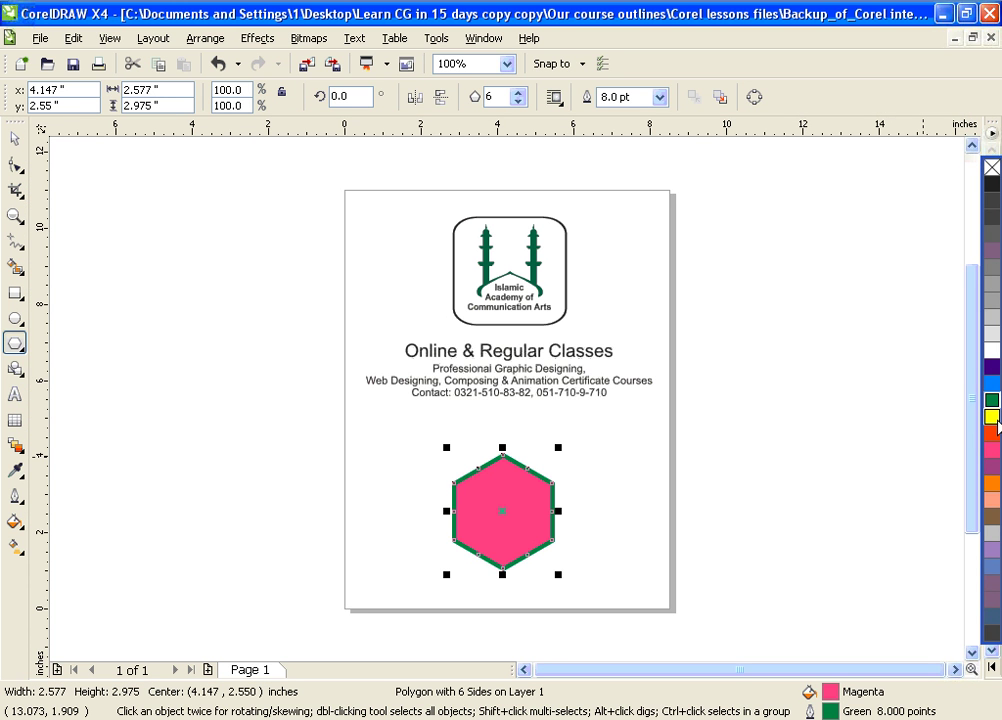
left_click(993, 418)
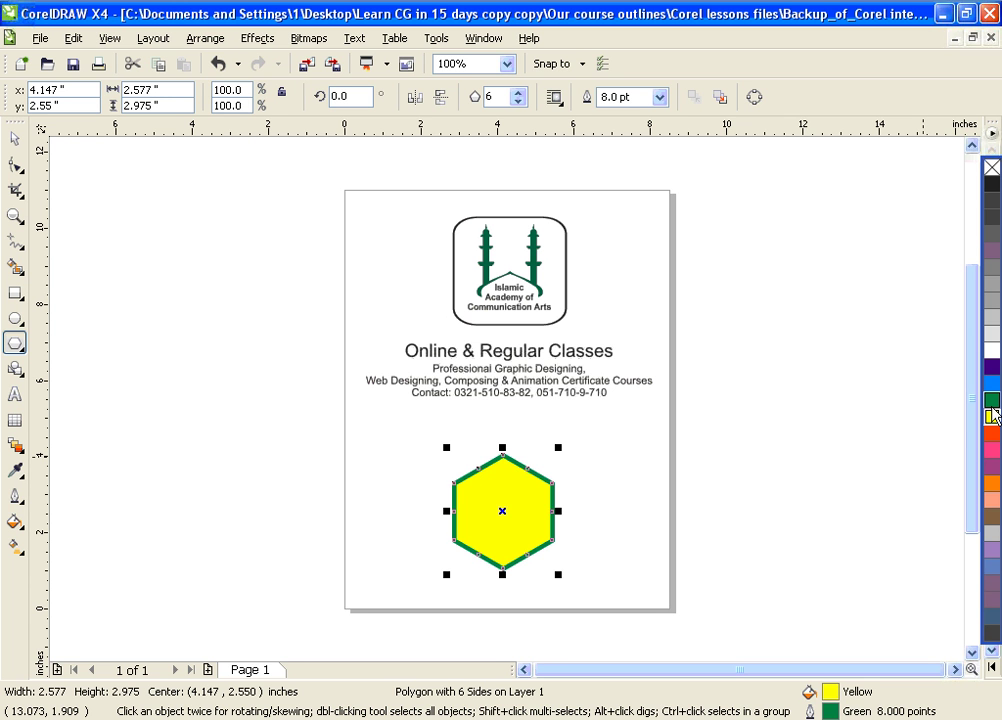
left_click(992, 401, "ctrl")
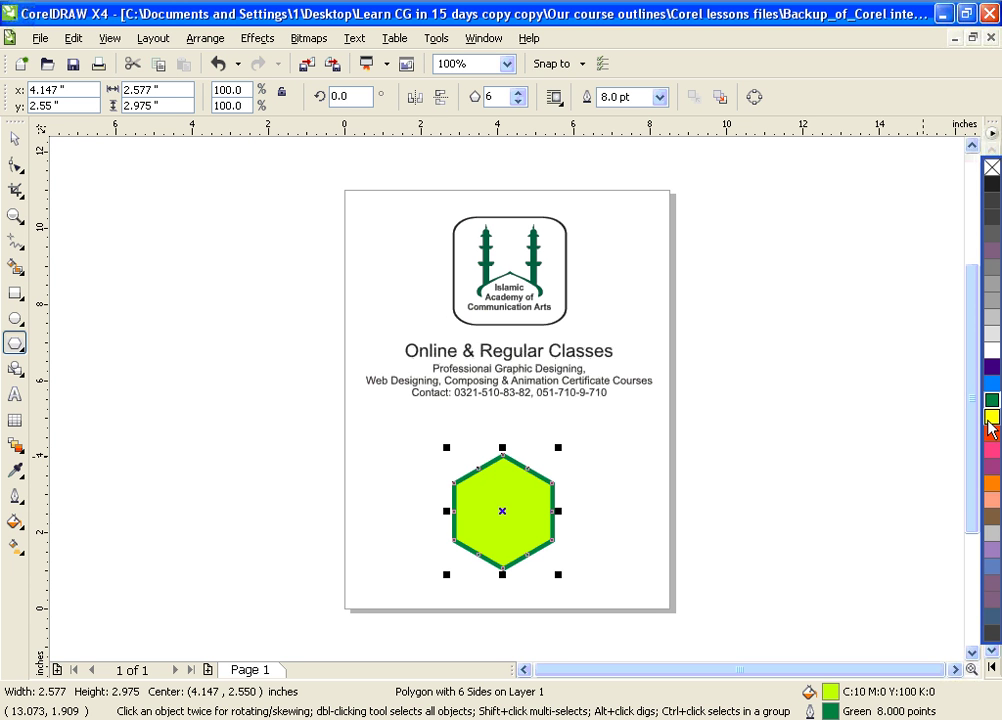
- Colour the hexagon's outline yellow, mix in cyan until it reaches C:35 M:0 Y:66 K:0, and deselect the shape
right_click(990, 425)
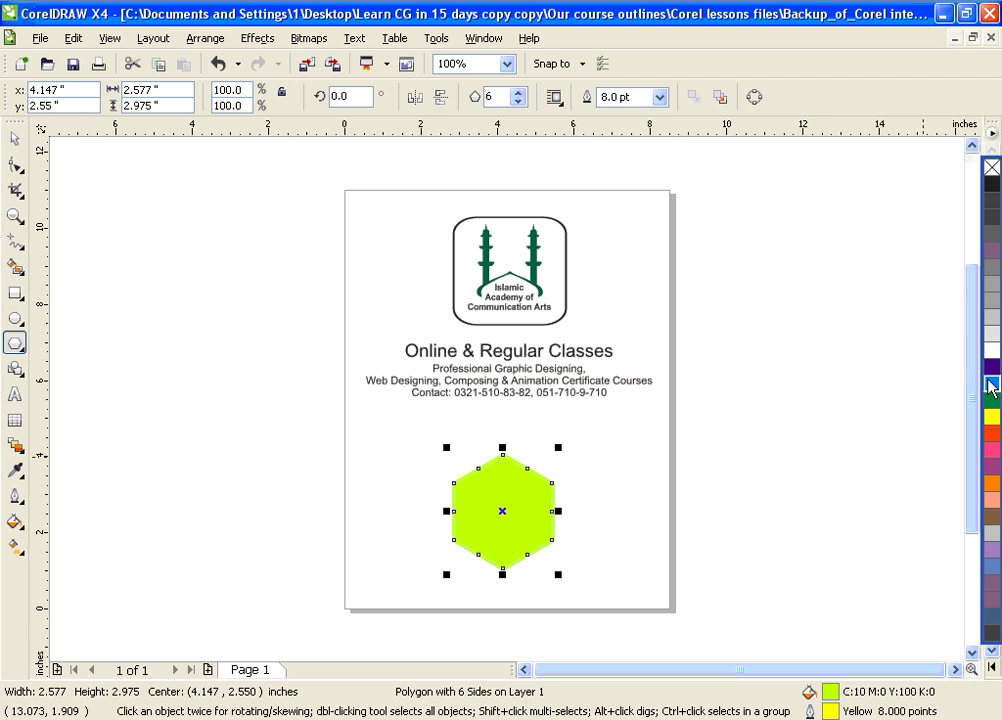
right_click(990, 387, "ctrl")
right_click(990, 387, "ctrl")
right_click(990, 387, "ctrl")
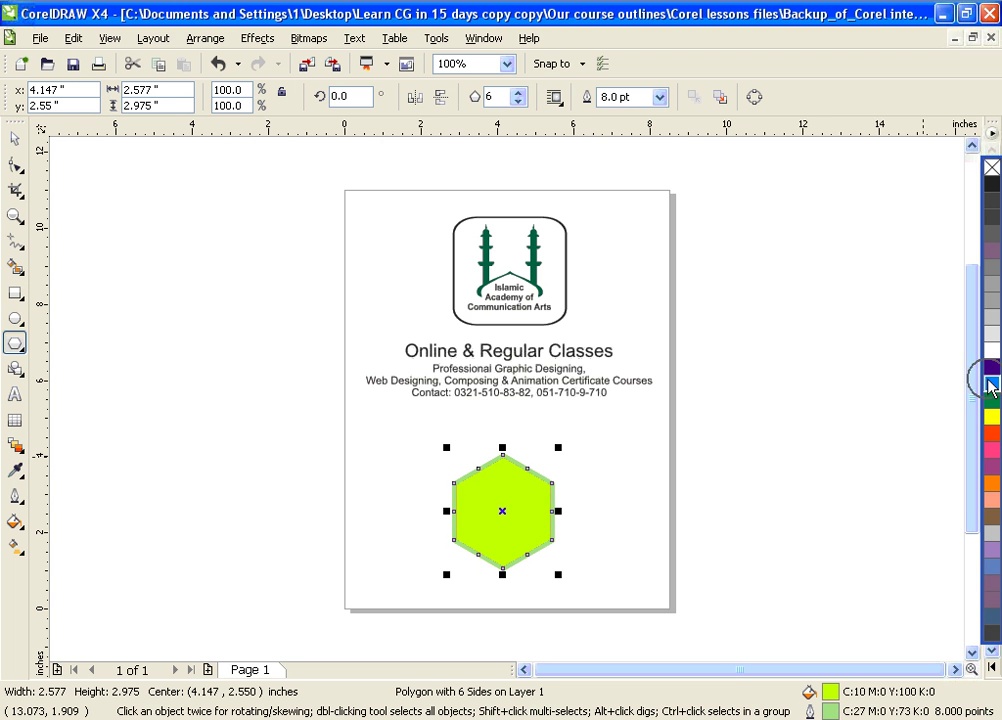
right_click(990, 387, "ctrl")
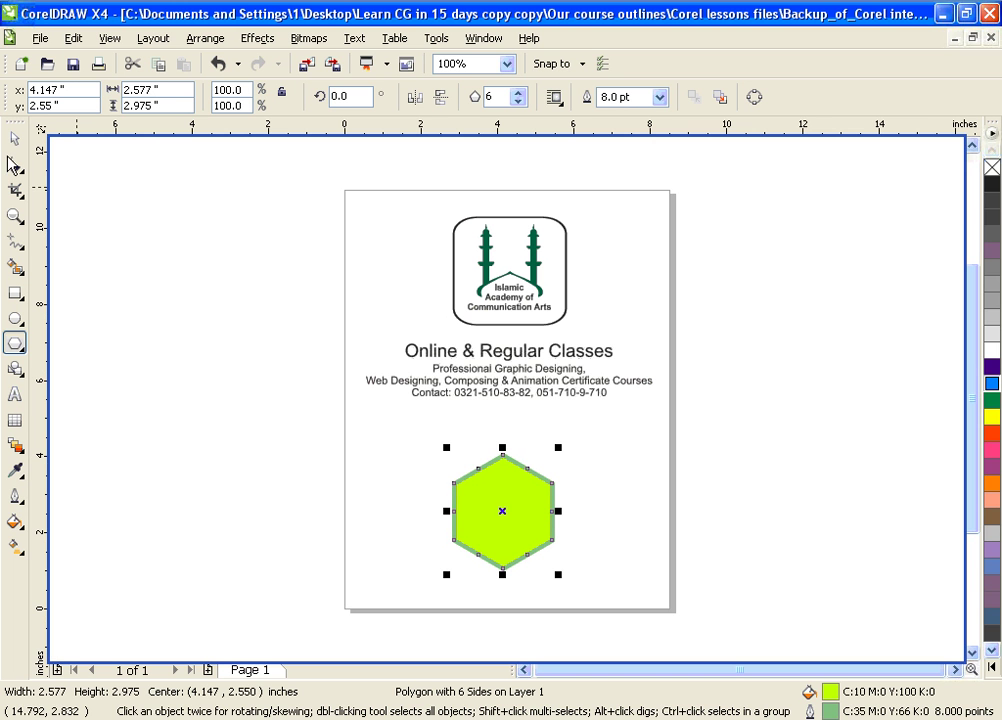
left_click(14, 138)
left_click(651, 488)
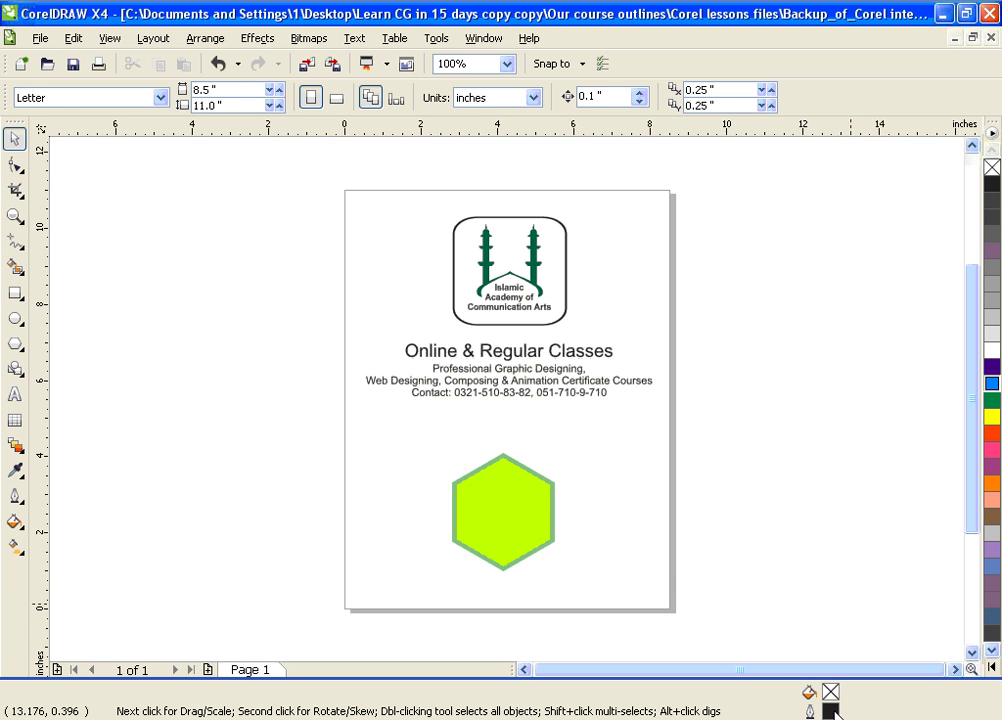
- Open the hexagon's outline pen settings to view the colour choices, and close them without applying anything
left_click(521, 488)
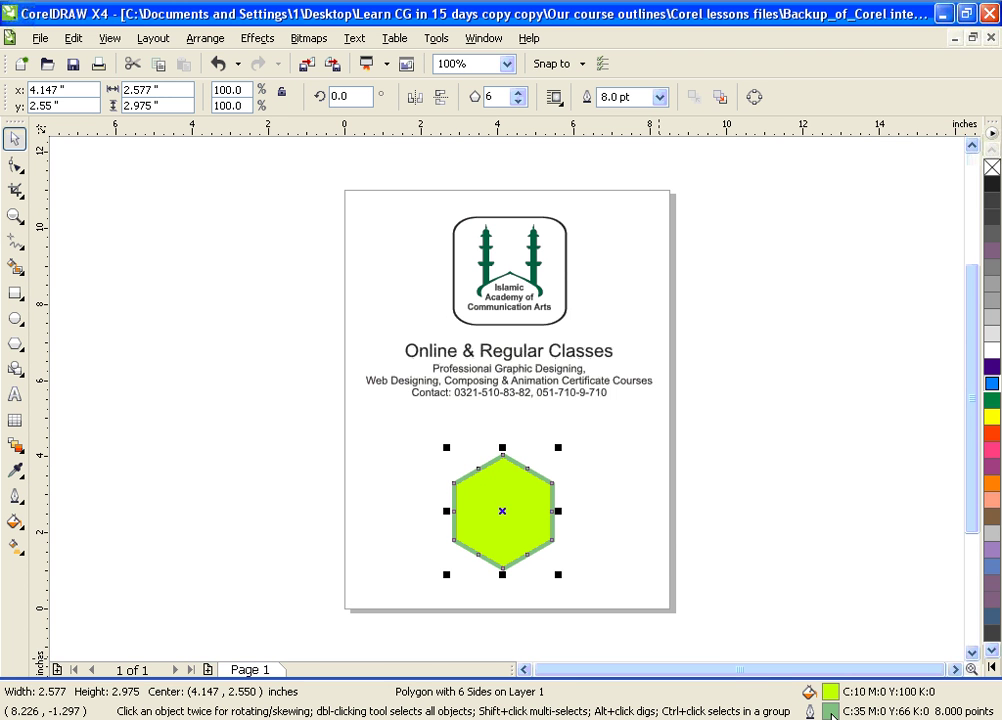
double_click(831, 714)
left_click_drag(583, 196, 887, 154)
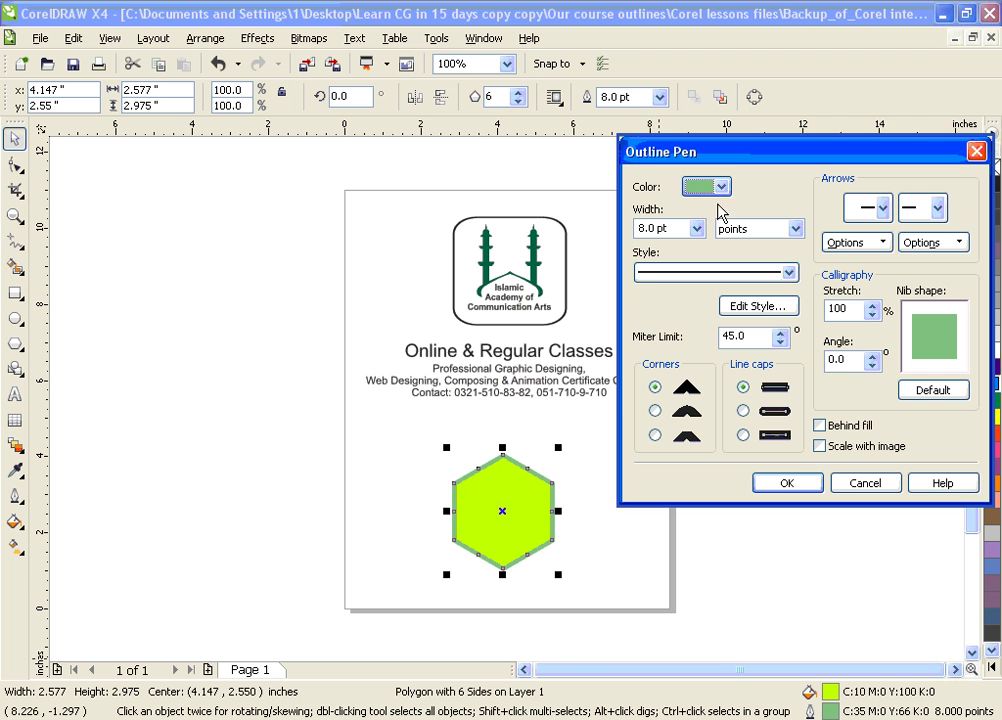
left_click(721, 187)
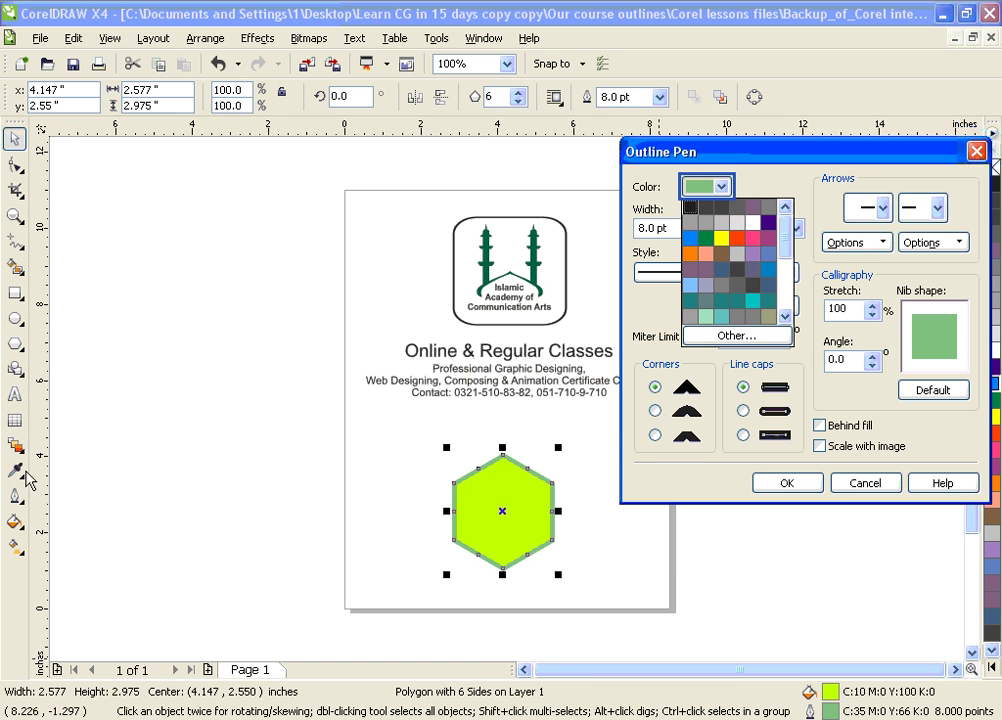
left_click(861, 482)
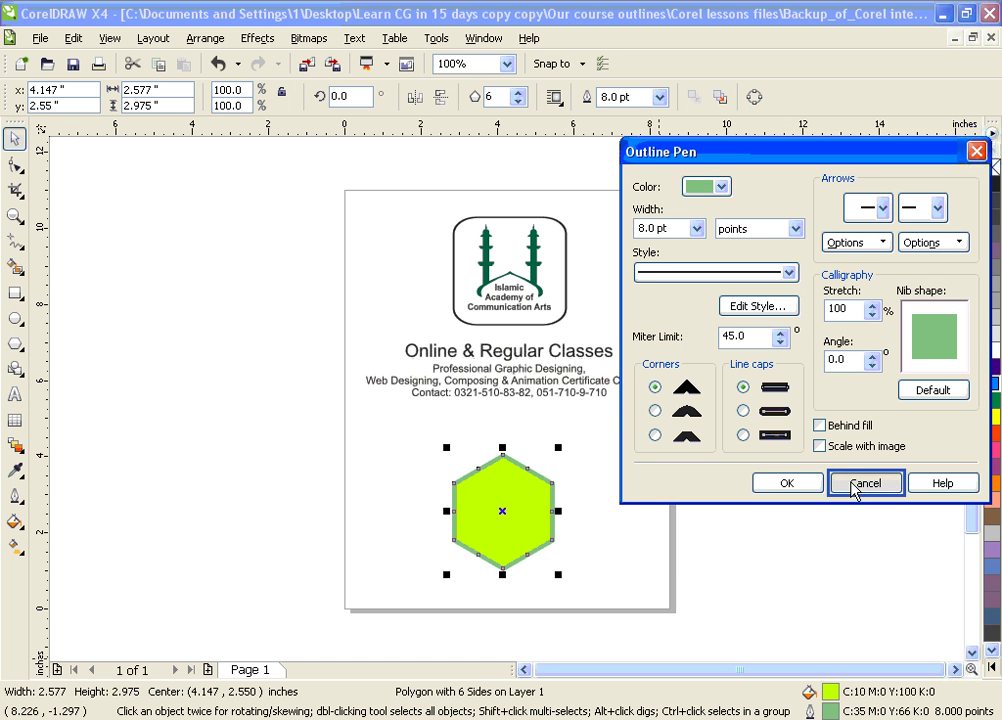
left_click(854, 485)
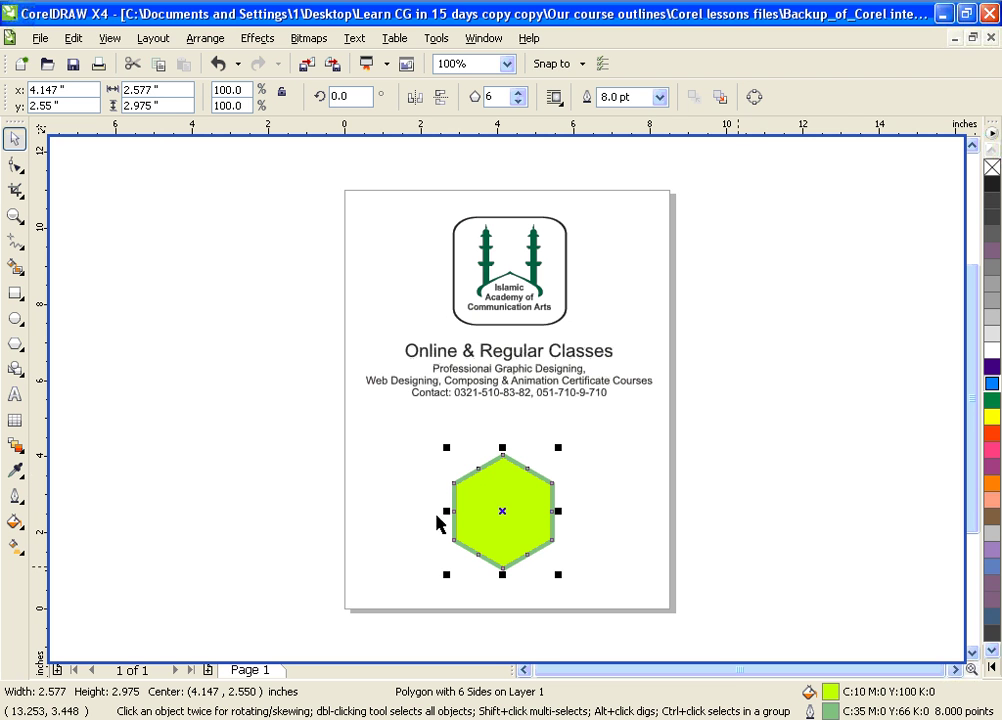